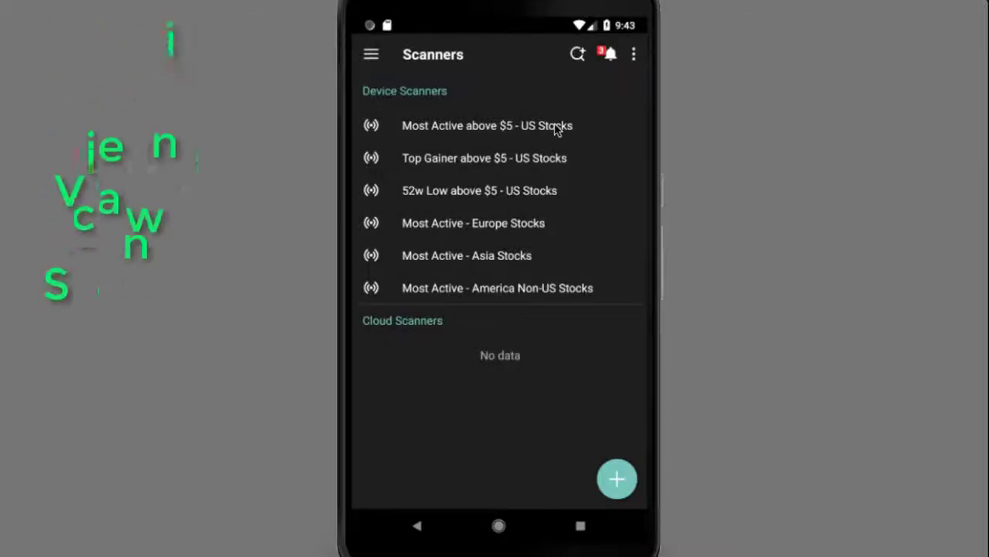
# Step: Open the Most Active above $5 - US Stocks scanner results
pyautogui.click(557, 127)
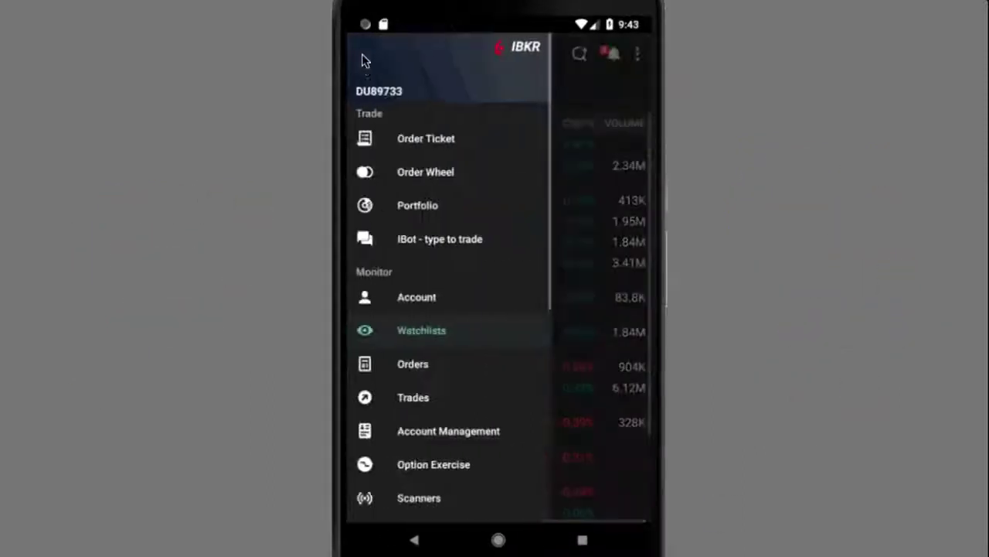
# Step: Go to Scanners from the navigation drawer and dismiss the Cloud Scanners hint
pyautogui.scroll(-3, 484, 320)
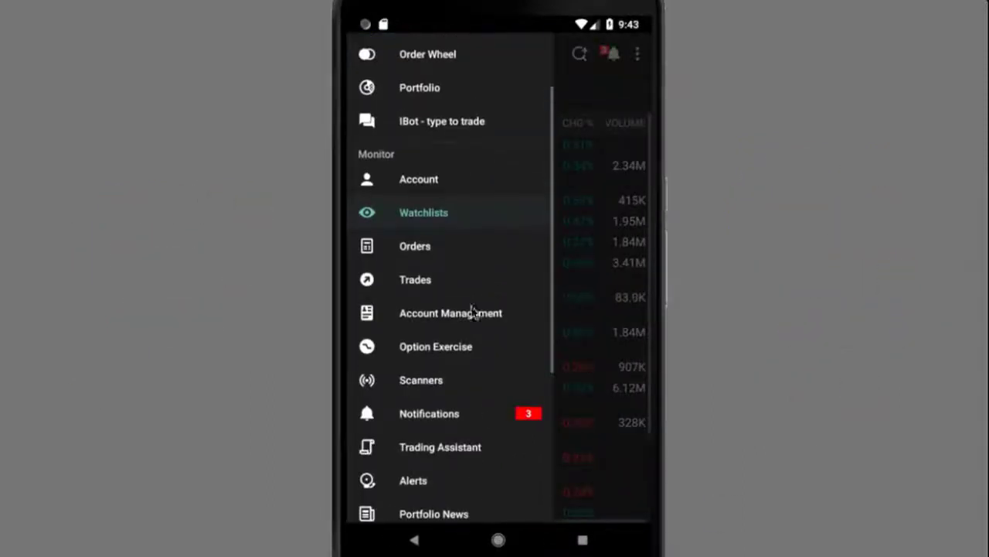
pyautogui.click(412, 381)
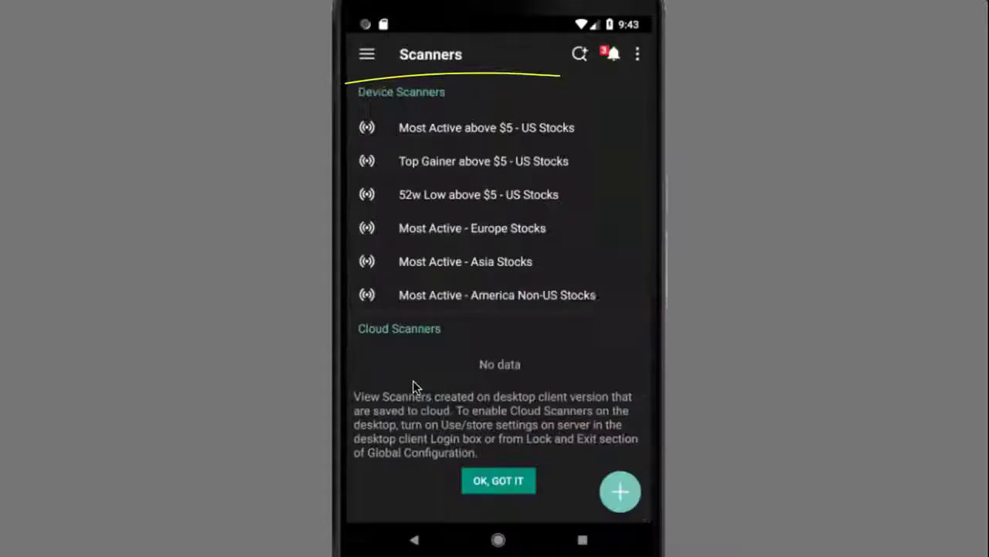
pyautogui.click(479, 479)
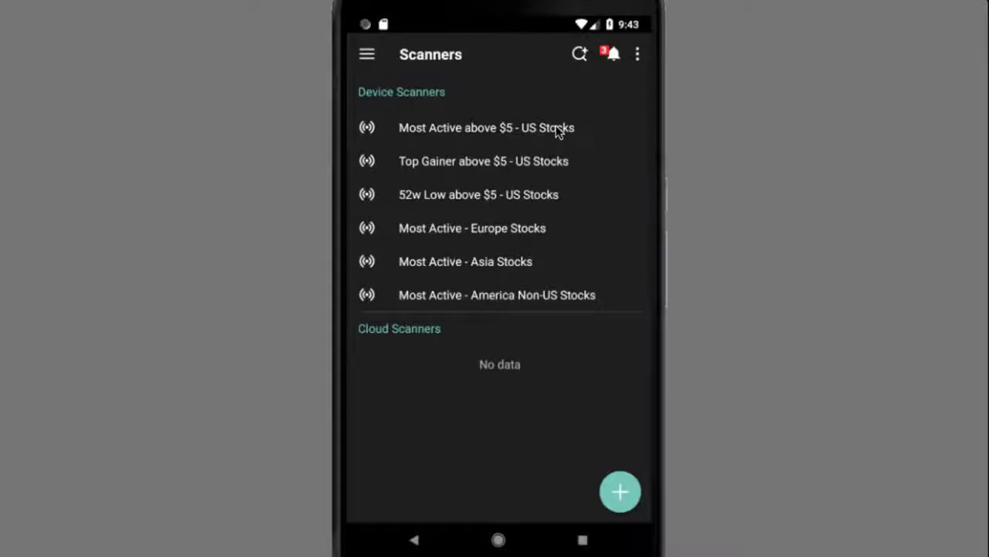
# Step: In the Most Active above $5 results, expand BAC and view its full quote page
pyautogui.click(556, 128)
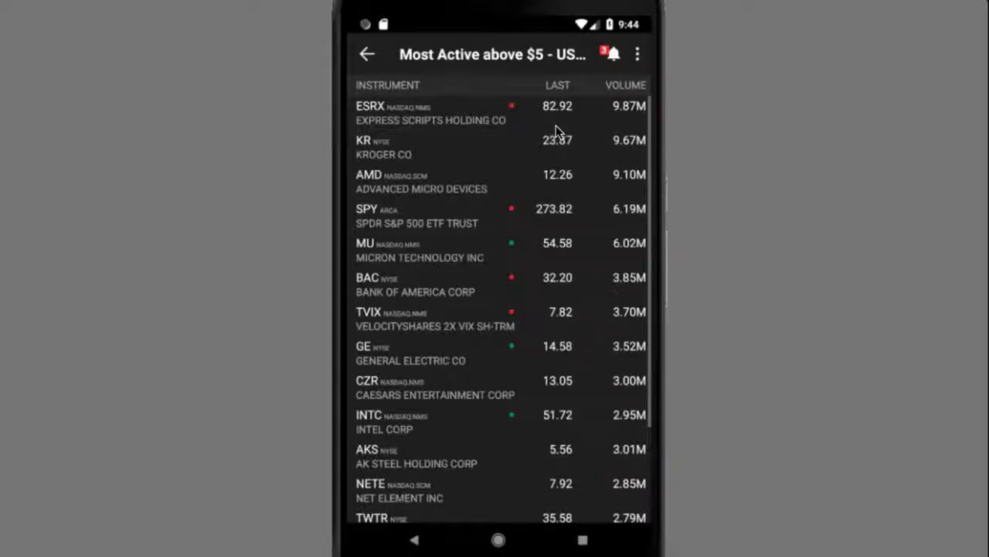
pyautogui.click(406, 293)
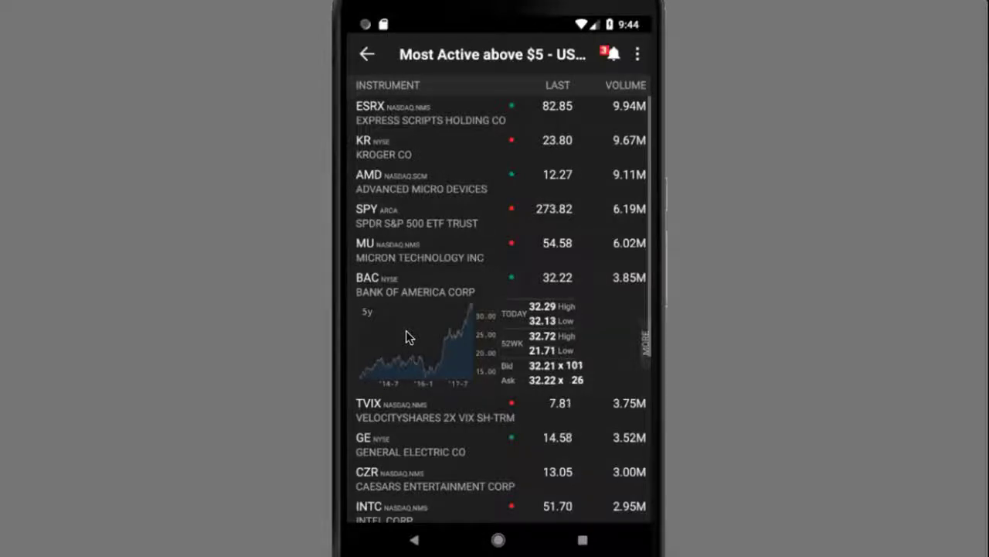
pyautogui.click(406, 330)
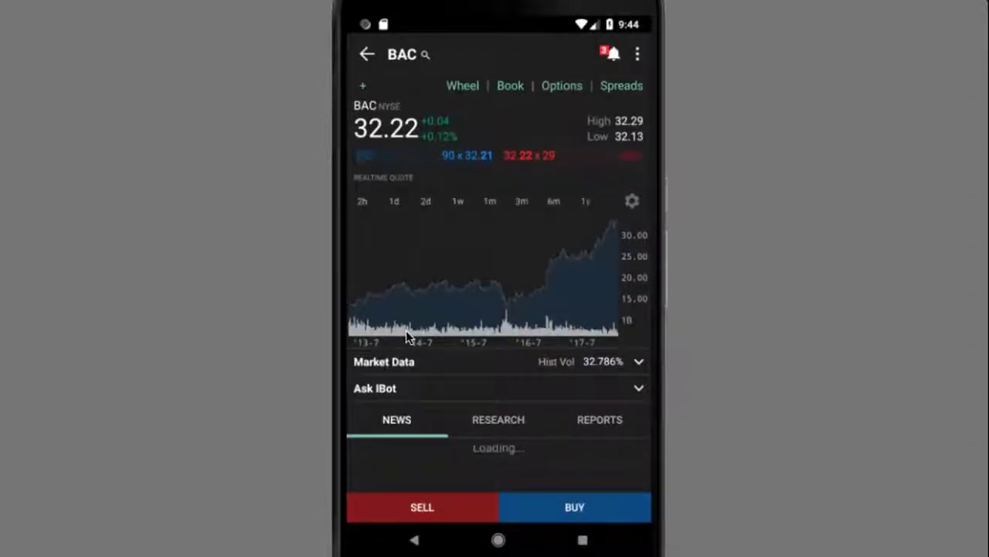
pyautogui.click(367, 54)
pyautogui.click(638, 55)
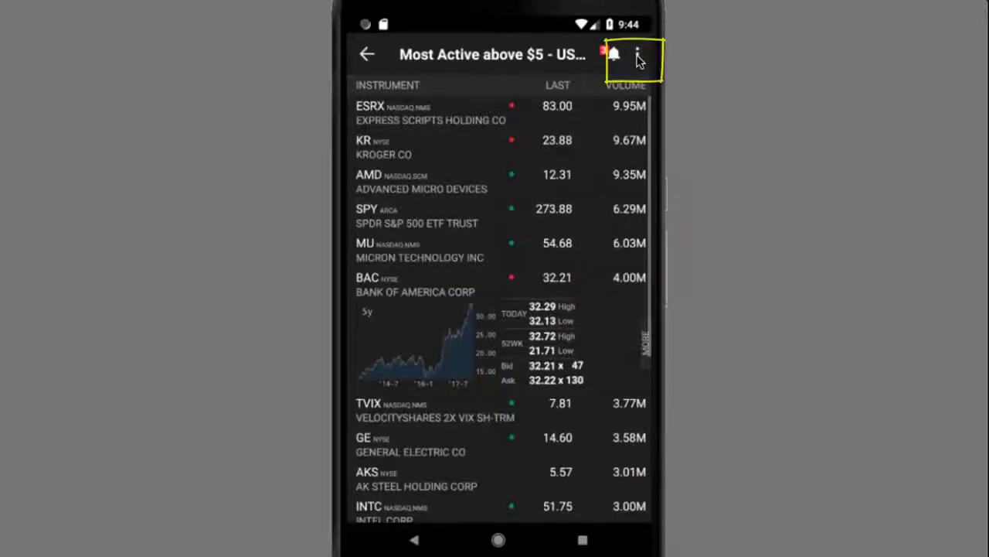
# Step: Edit the Most Active above $5 scanner's filters, scrolling down to the Price Below field
pyautogui.click(562, 53)
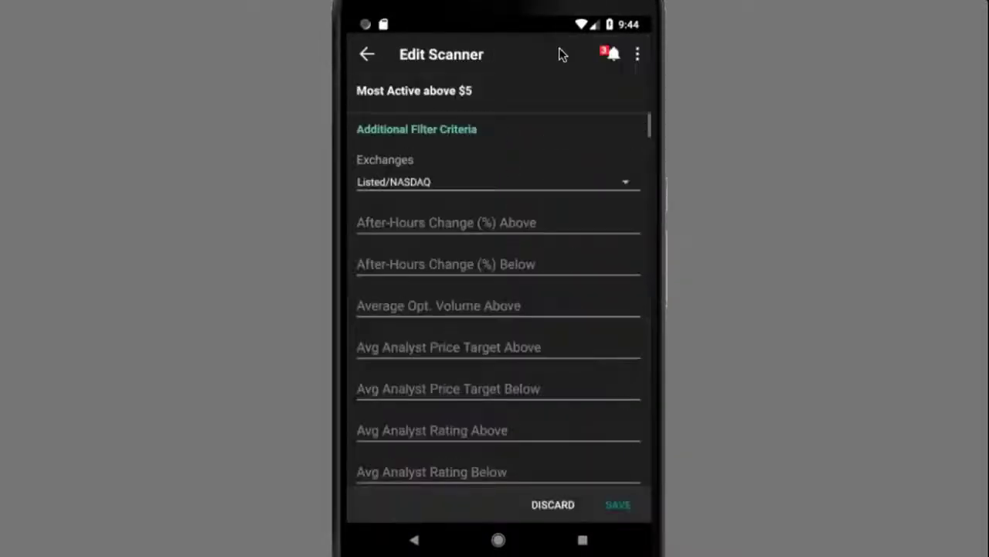
pyautogui.scroll(-10, 589, 396)
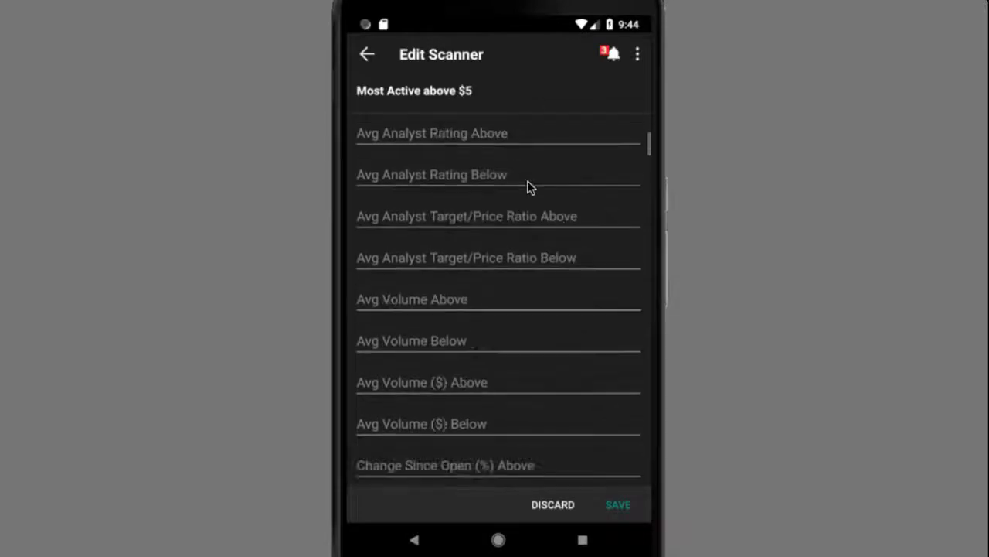
pyautogui.scroll(-6, 519, 181)
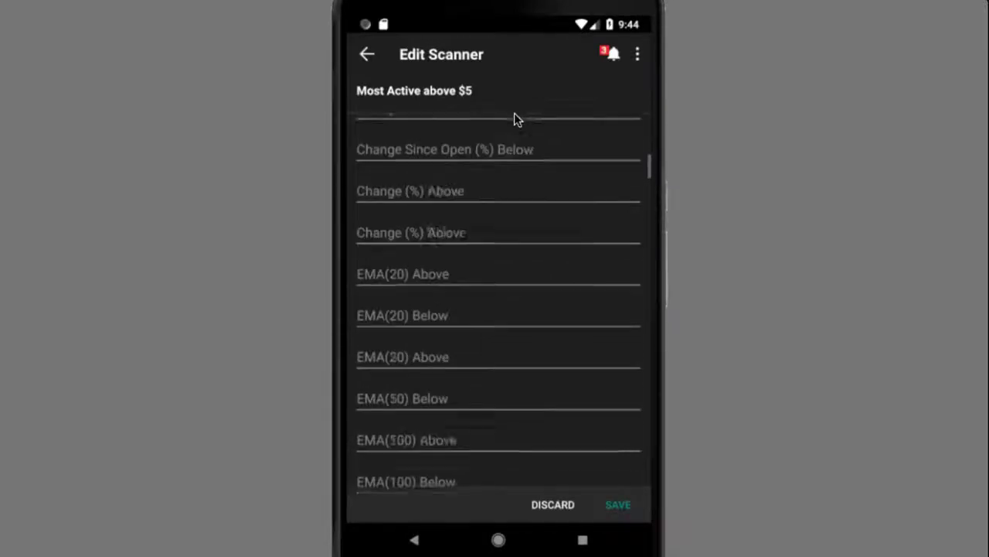
pyautogui.scroll(-5, 484, 154)
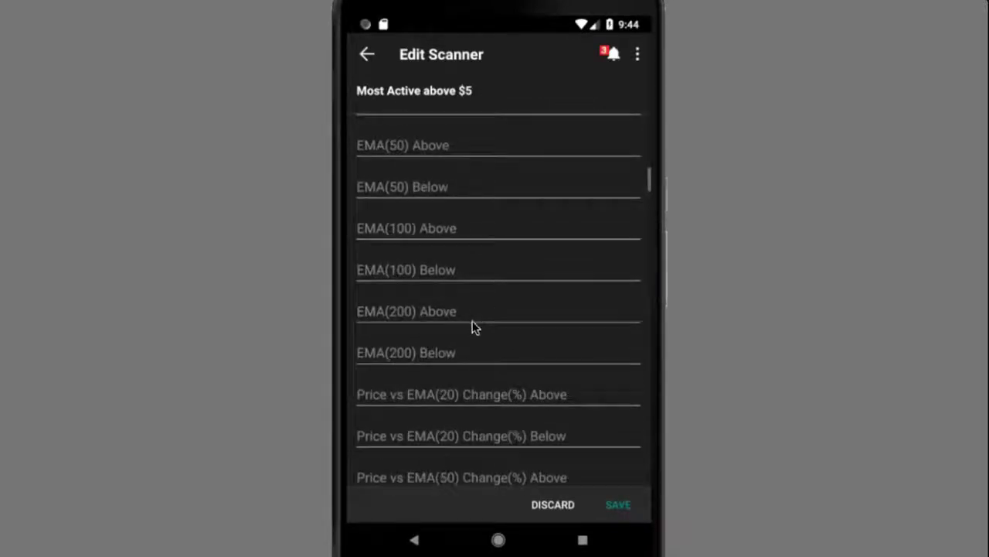
pyautogui.scroll(-6, 476, 169)
pyautogui.scroll(-2, 476, 169)
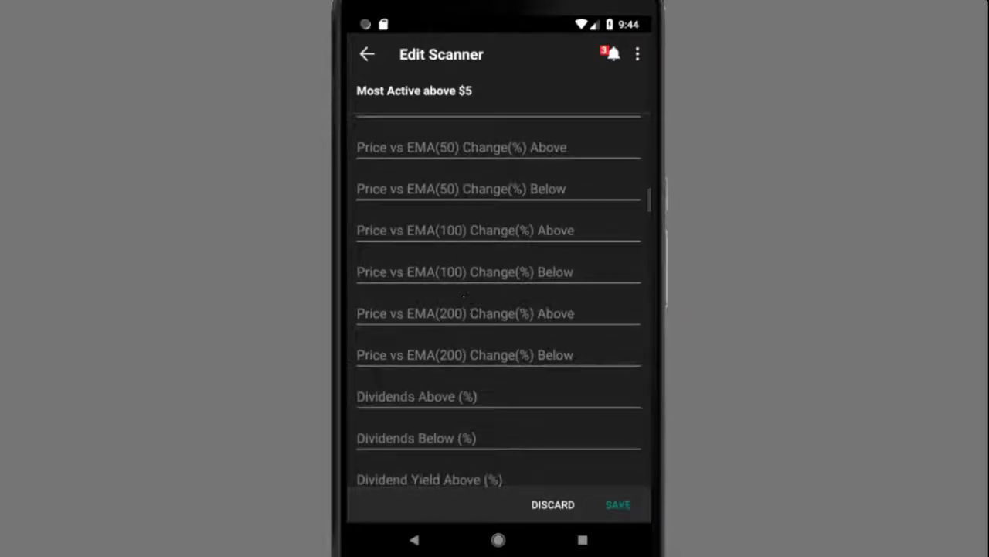
pyautogui.scroll(-5, 470, 230)
pyautogui.scroll(1, 470, 229)
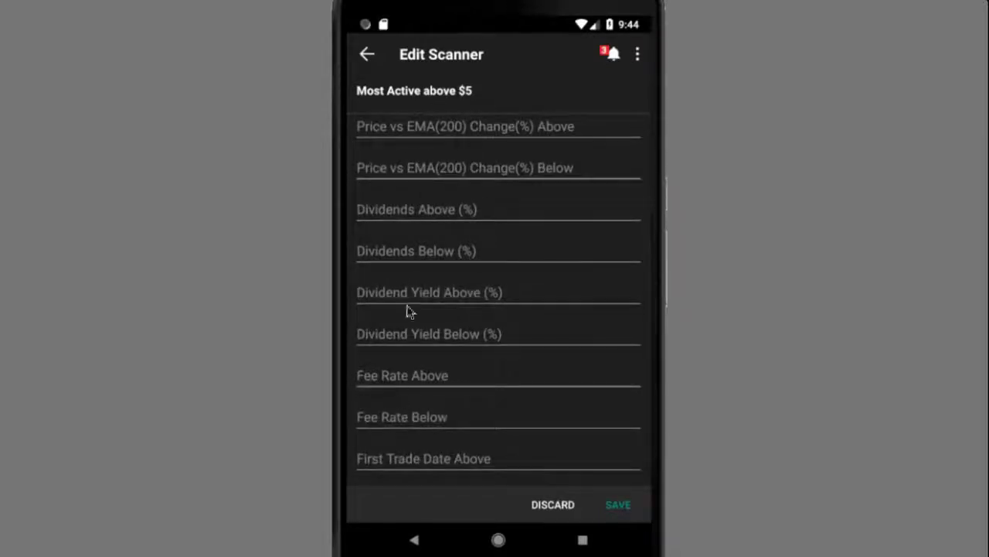
pyautogui.scroll(-4, 407, 309)
pyautogui.moveTo(430, 404); pyautogui.dragTo(437, 194)
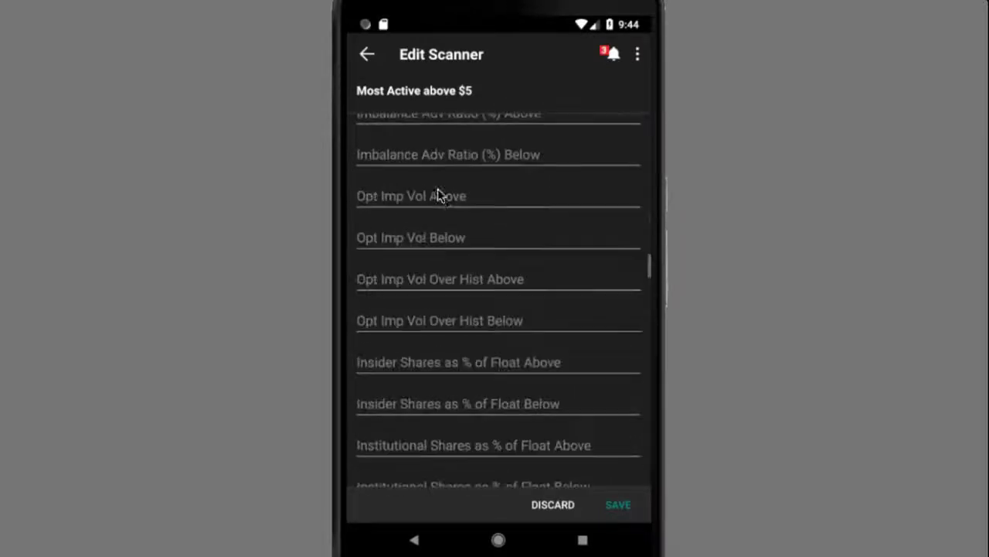
pyautogui.moveTo(448, 381); pyautogui.dragTo(448, 258)
# Step: Set Price Below to 50, save the scanner, and return to the scanners list
pyautogui.click(426, 321)
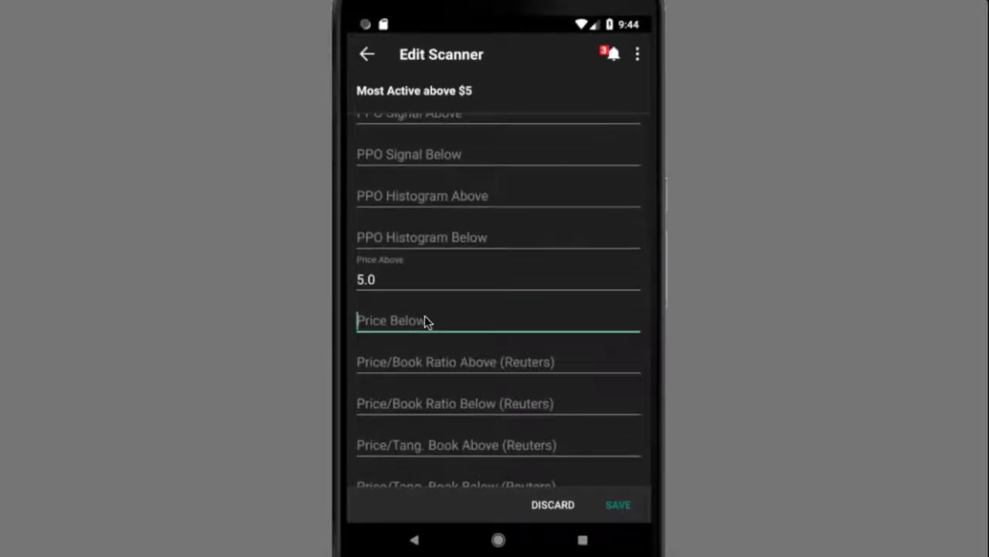
pyautogui.write('50')
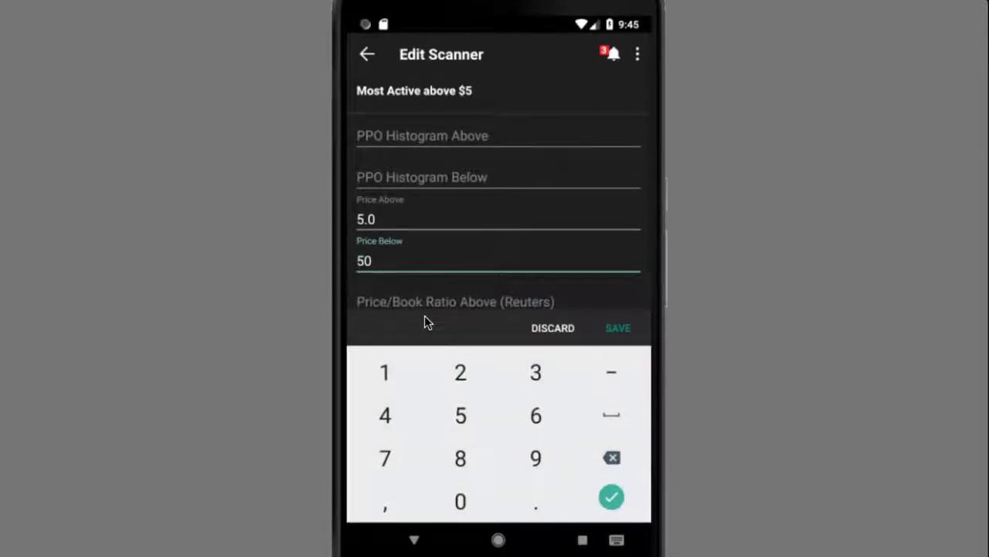
pyautogui.click(620, 328)
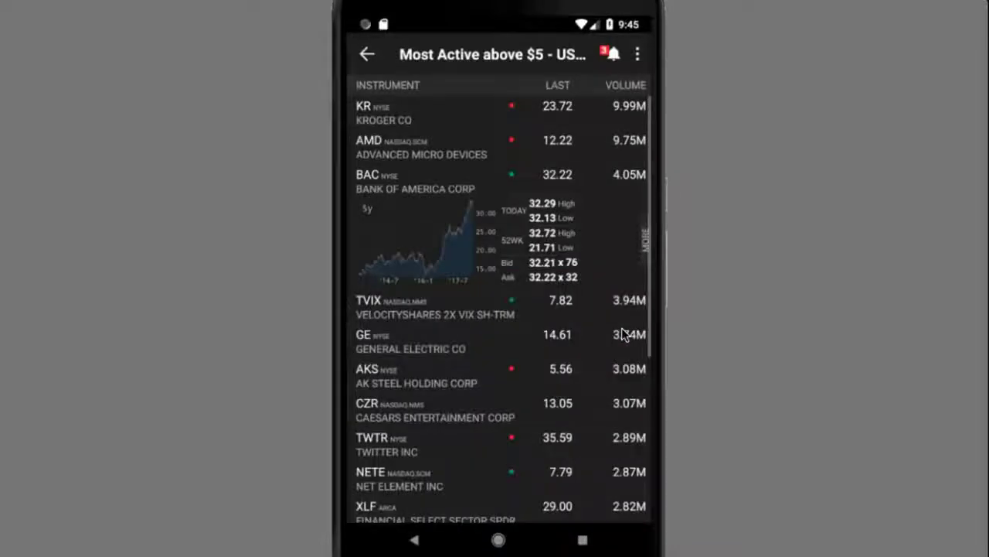
pyautogui.click(366, 54)
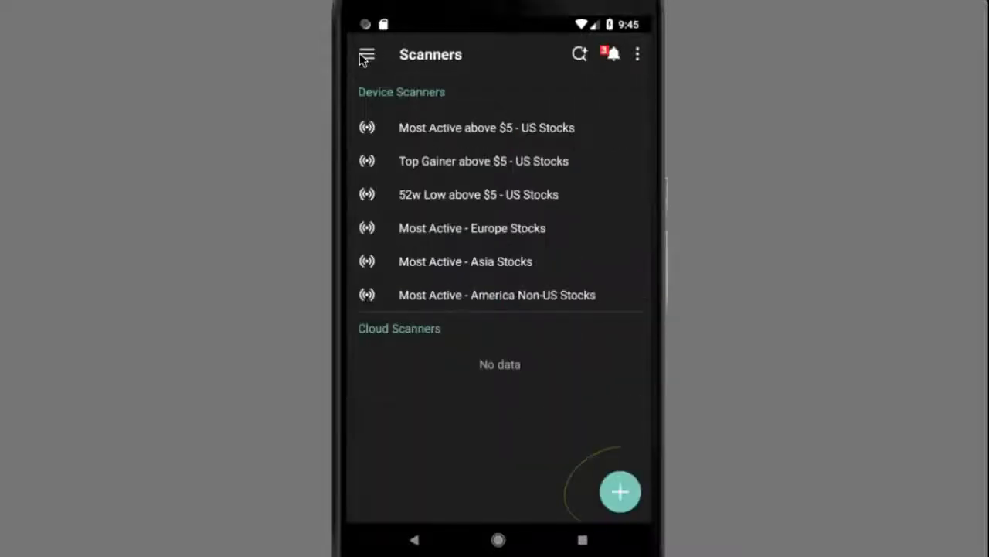
# Step: Start a new US Futures scanner using the Most Active scanner type
pyautogui.click(619, 493)
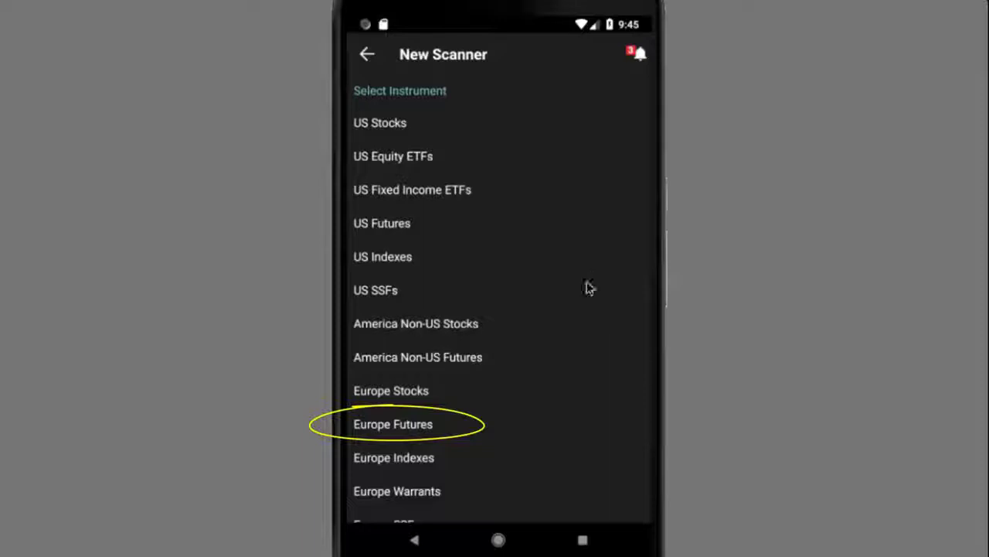
pyautogui.moveTo(576, 459); pyautogui.dragTo(580, 258)
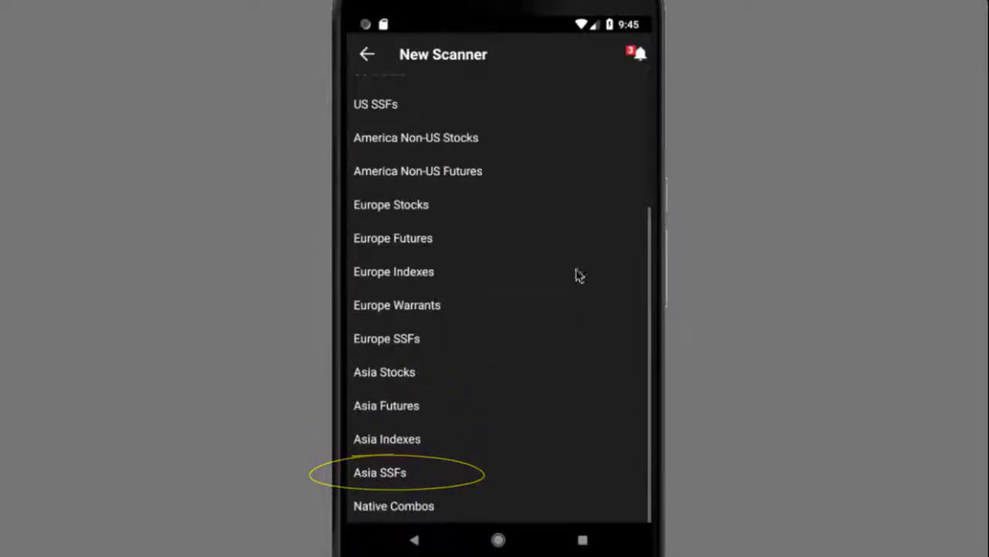
pyautogui.moveTo(576, 298); pyautogui.dragTo(569, 446)
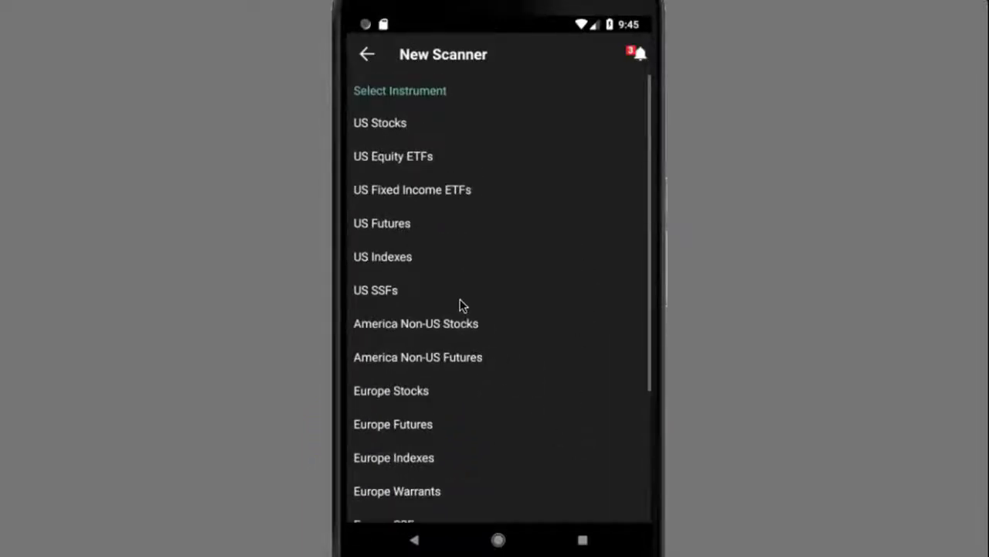
pyautogui.moveTo(396, 234); pyautogui.dragTo(397, 232)
pyautogui.click(396, 231)
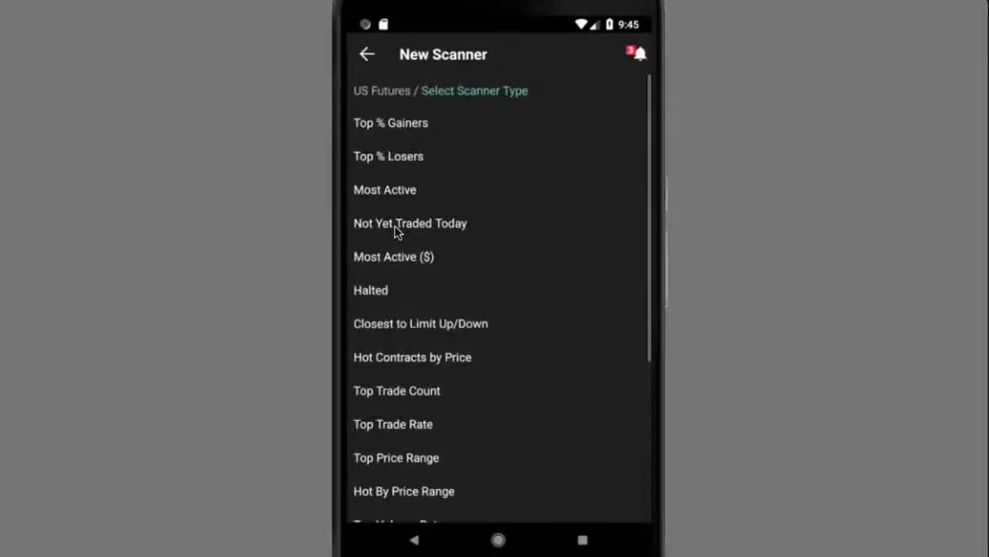
pyautogui.scroll(1, 403, 198)
pyautogui.click(402, 198)
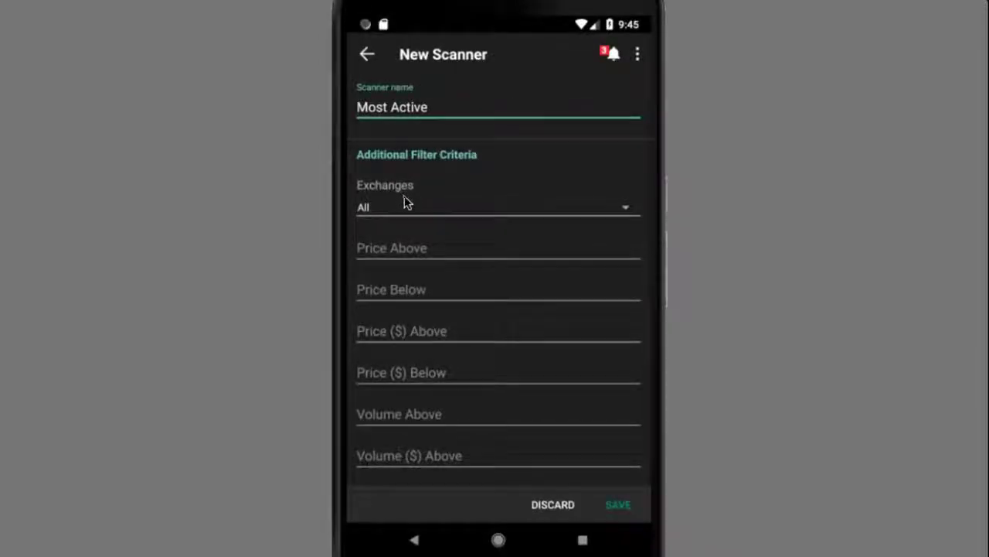
# Step: Set the Most Active - US Futures product category to Energy and save the scanner
pyautogui.scroll(-3, 477, 436)
pyautogui.click(431, 382)
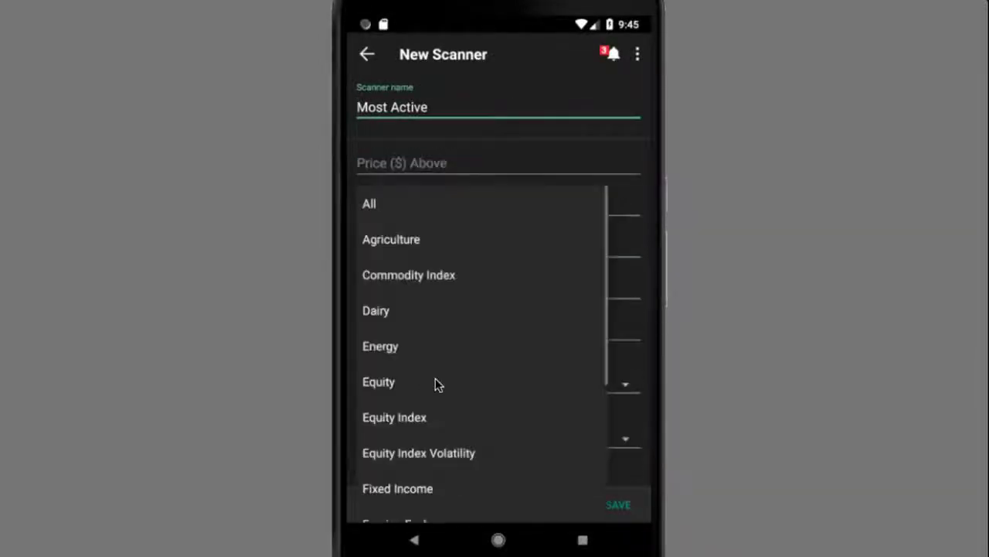
pyautogui.click(387, 352)
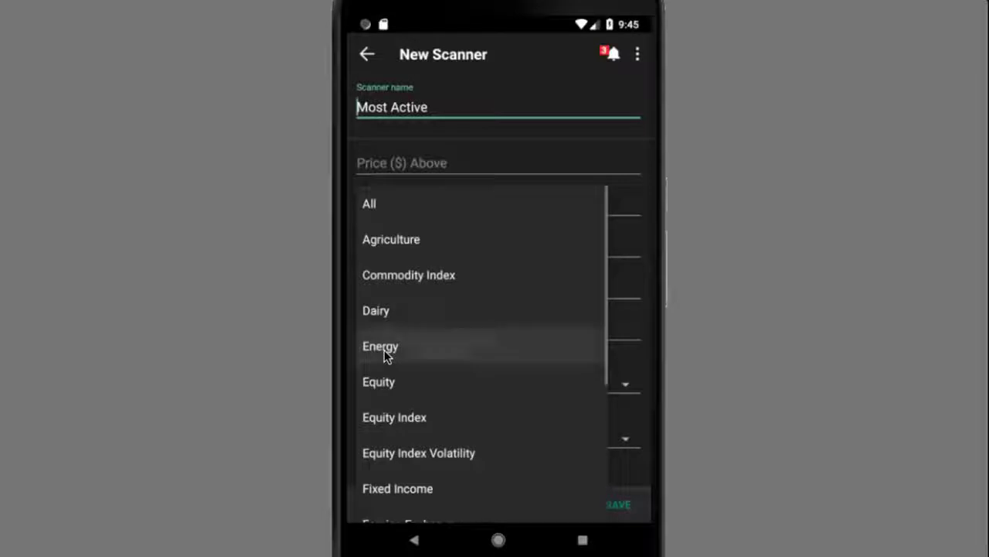
pyautogui.click(618, 507)
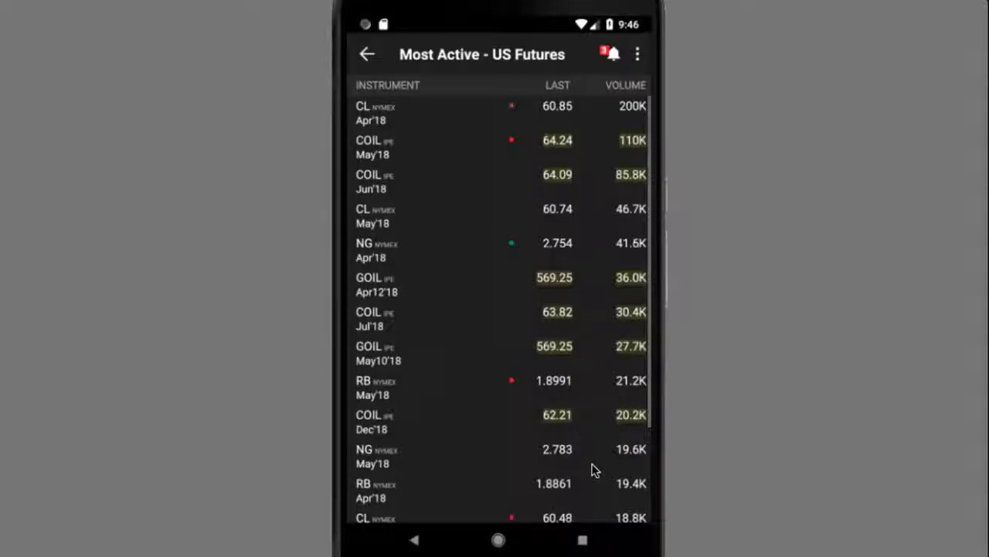
pyautogui.click(367, 56)
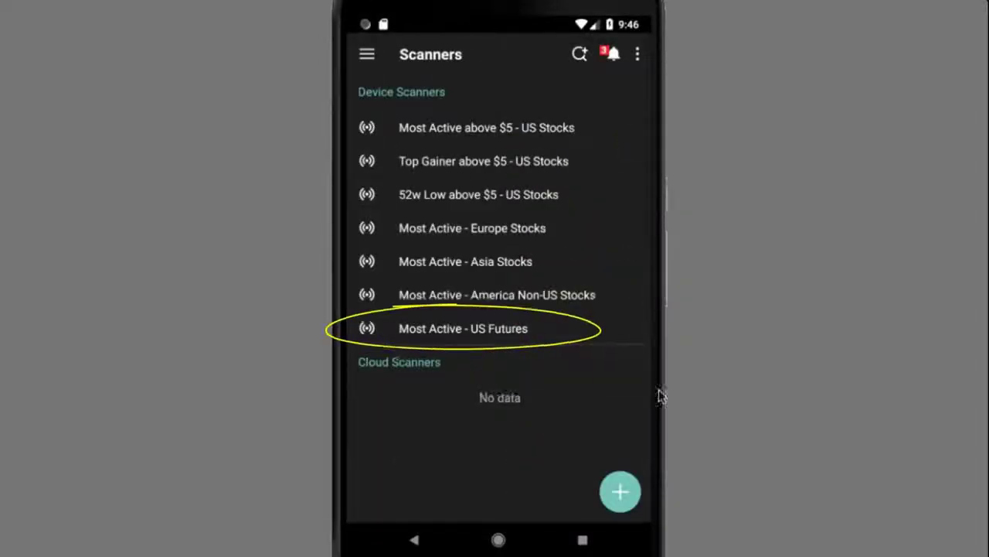
# Step: Open the scanners Edit page and tick the Most Active - America Non-US Stocks scanner
pyautogui.click(637, 56)
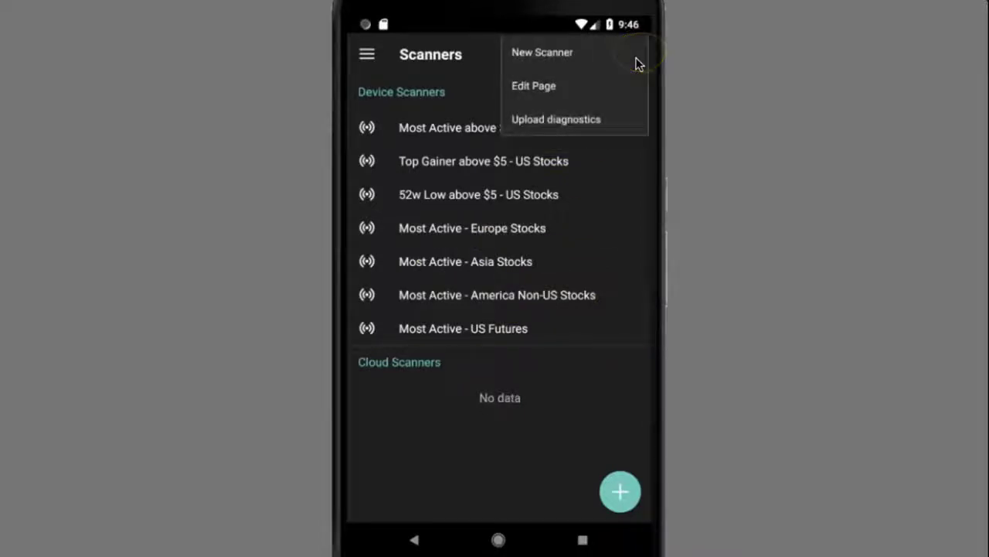
pyautogui.click(534, 85)
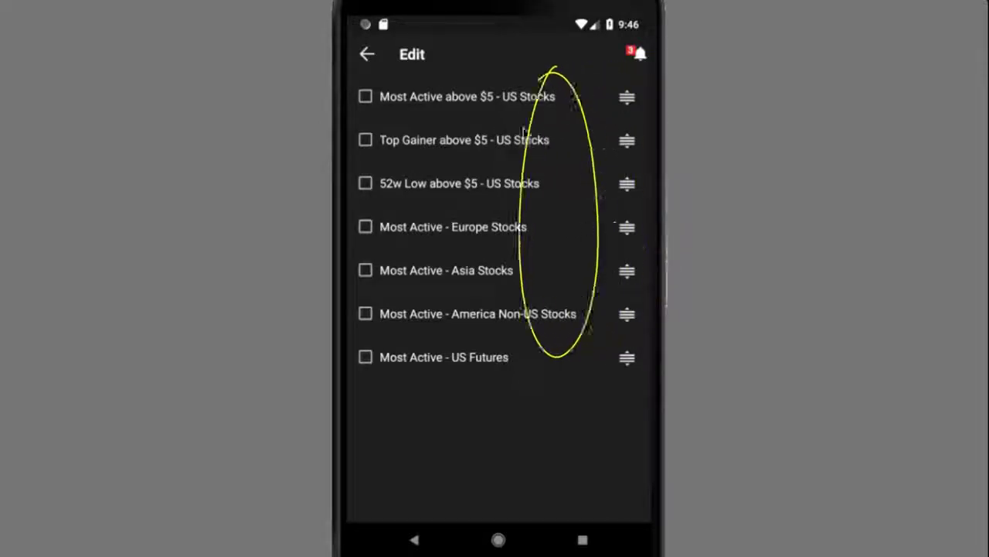
pyautogui.click(365, 314)
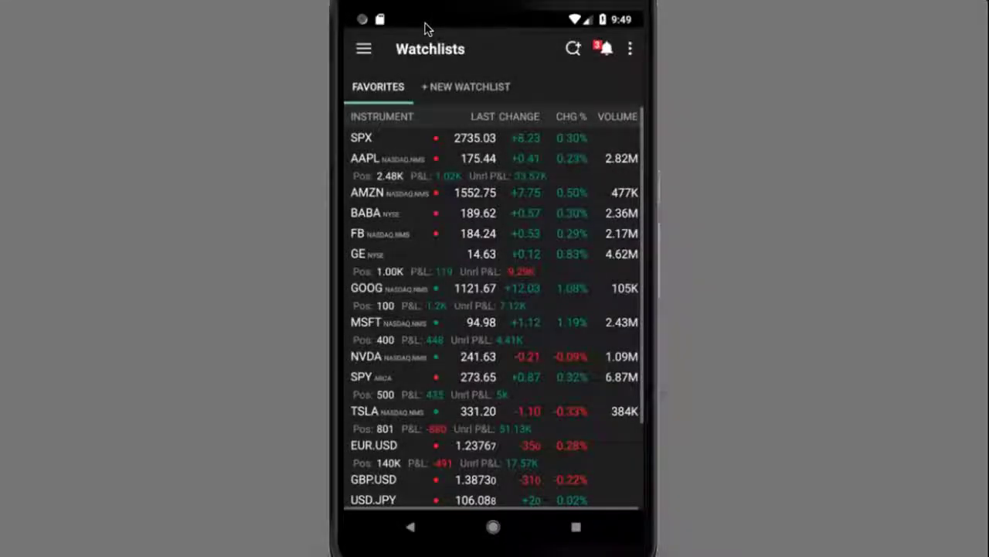
# Step: Open Configuration under App Settings in the navigation drawer
pyautogui.click(364, 49)
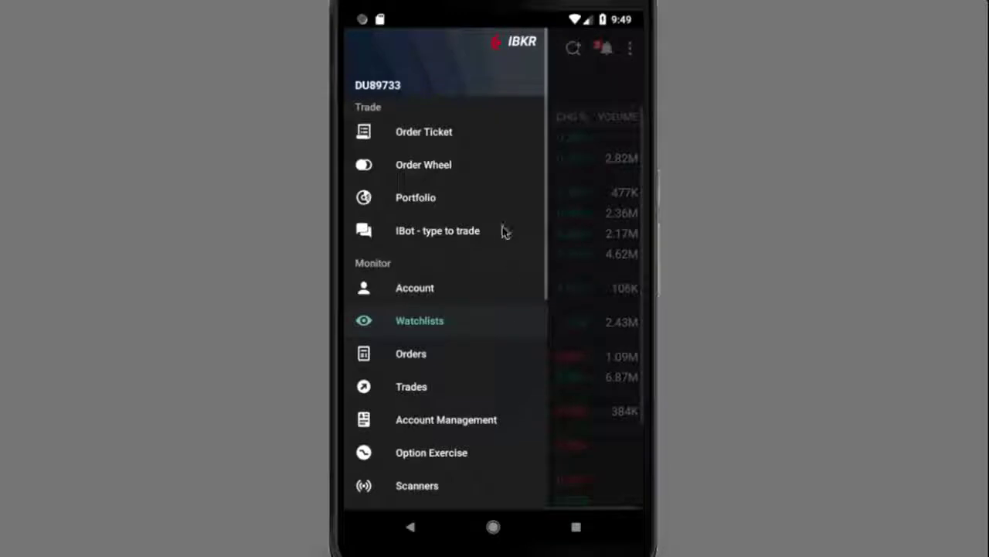
pyautogui.scroll(-3, 502, 232)
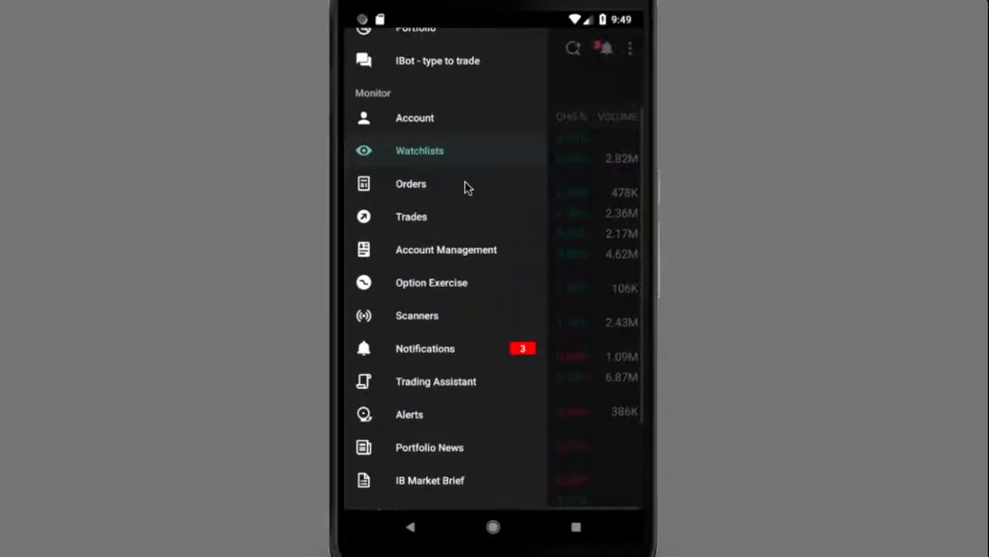
pyautogui.scroll(-3, 467, 192)
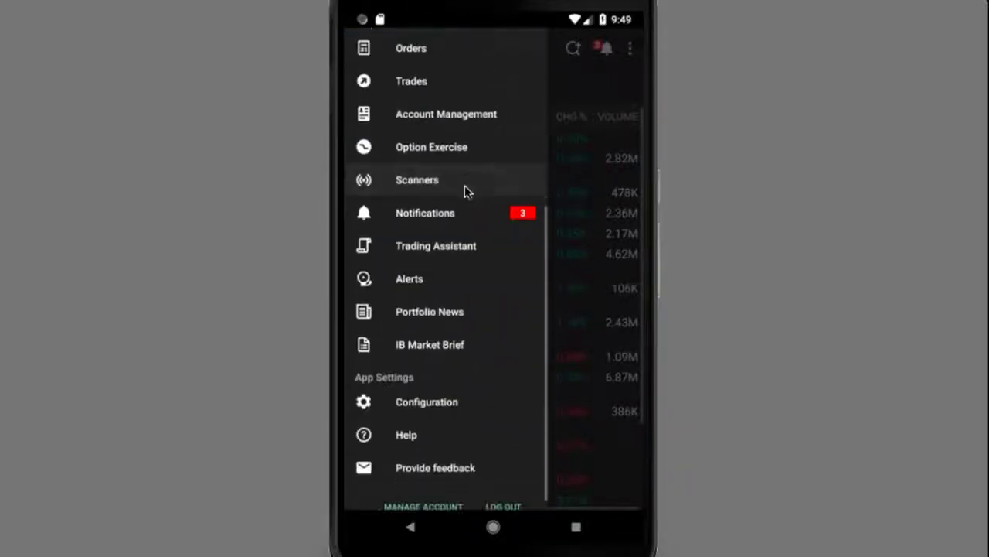
pyautogui.click(435, 405)
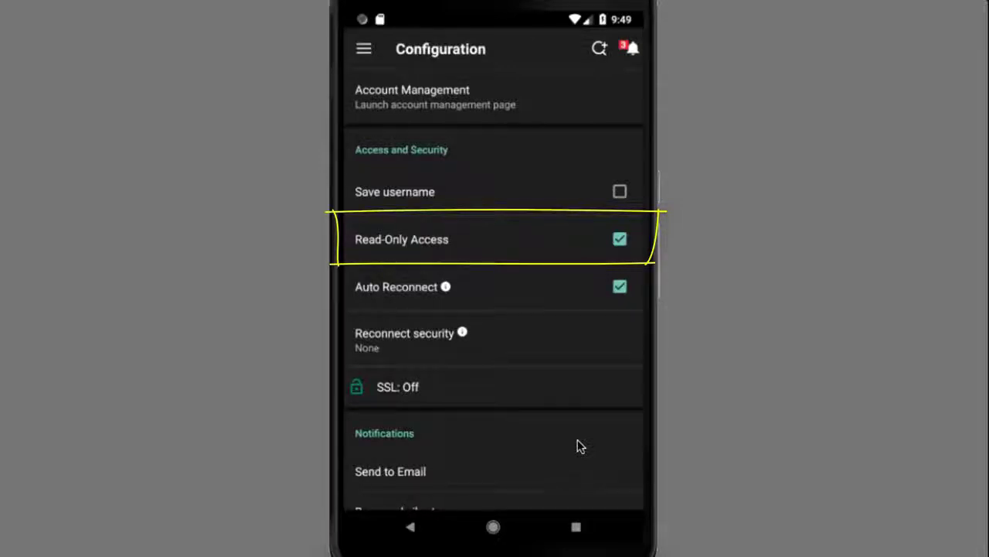
# Step: Scroll through the Configuration list past Display and Cloud to the Application section
pyautogui.moveTo(580, 446)
pyautogui.mouseDown()
pyautogui.moveTo(544, 181)
pyautogui.moveTo(549, 73)
pyautogui.mouseUp()
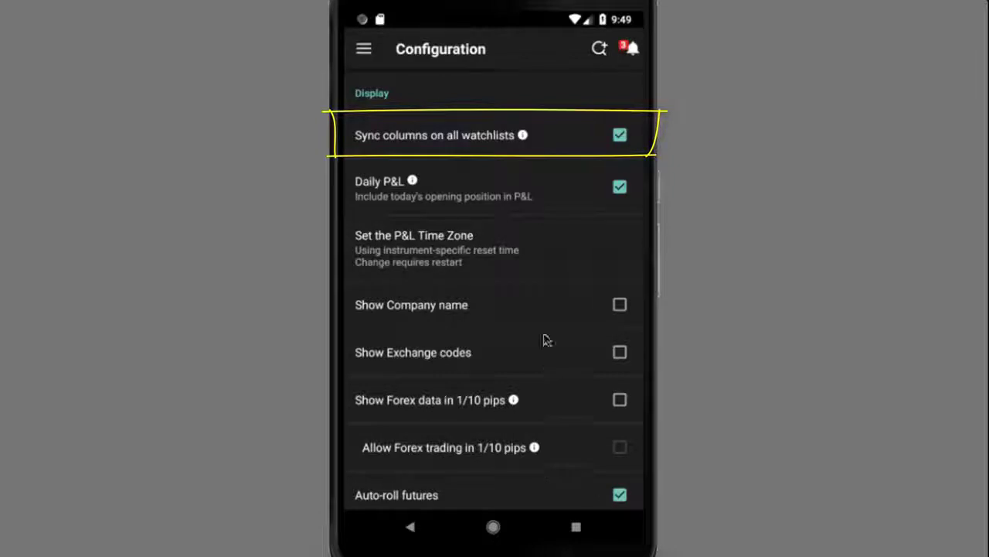
pyautogui.moveTo(546, 376); pyautogui.dragTo(543, 159)
pyautogui.moveTo(517, 400); pyautogui.dragTo(515, 351)
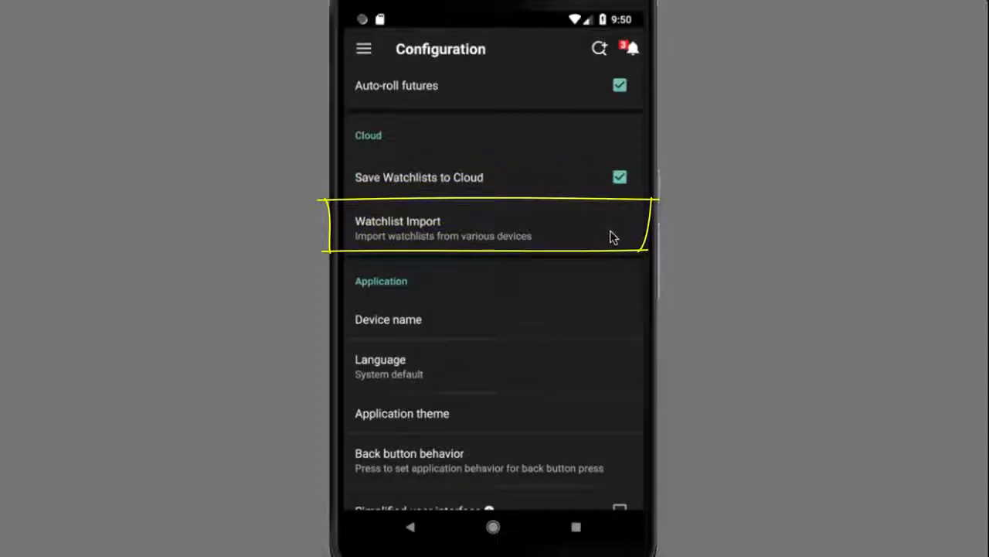
pyautogui.scroll(-2, 599, 301)
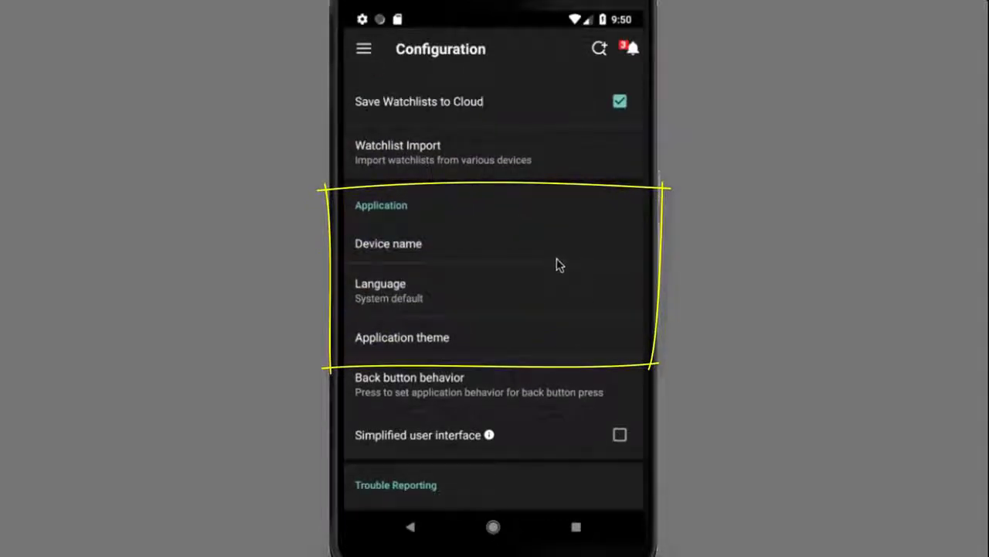
pyautogui.click(583, 335)
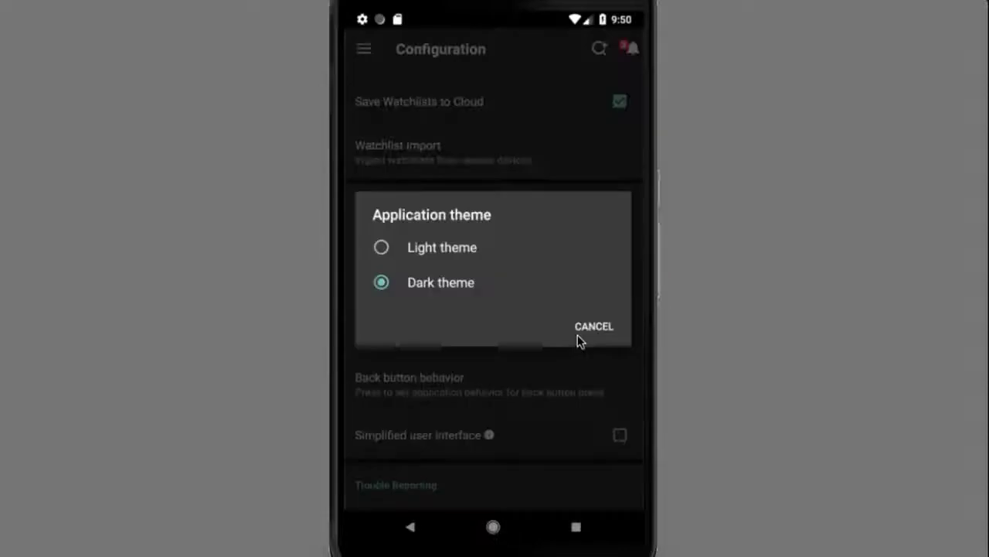
pyautogui.click(583, 330)
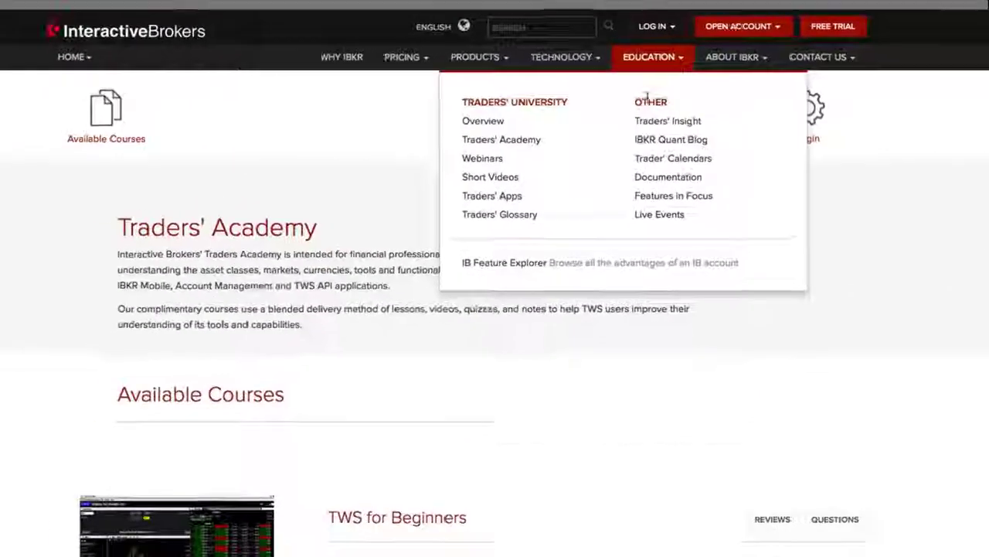
# Step: Open the IBKR Mobile for Android users' guide and view its Configuration settings table
pyautogui.click(666, 188)
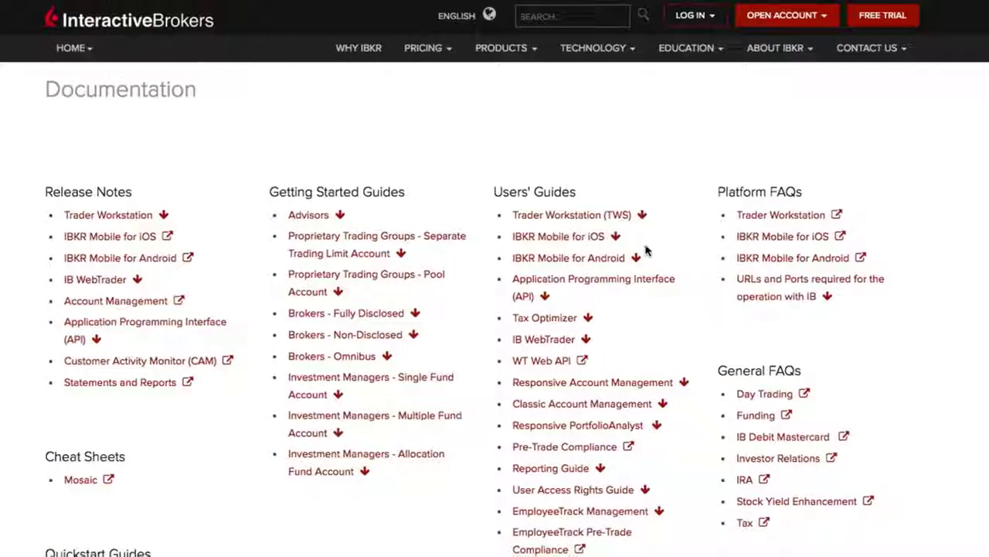
pyautogui.click(614, 260)
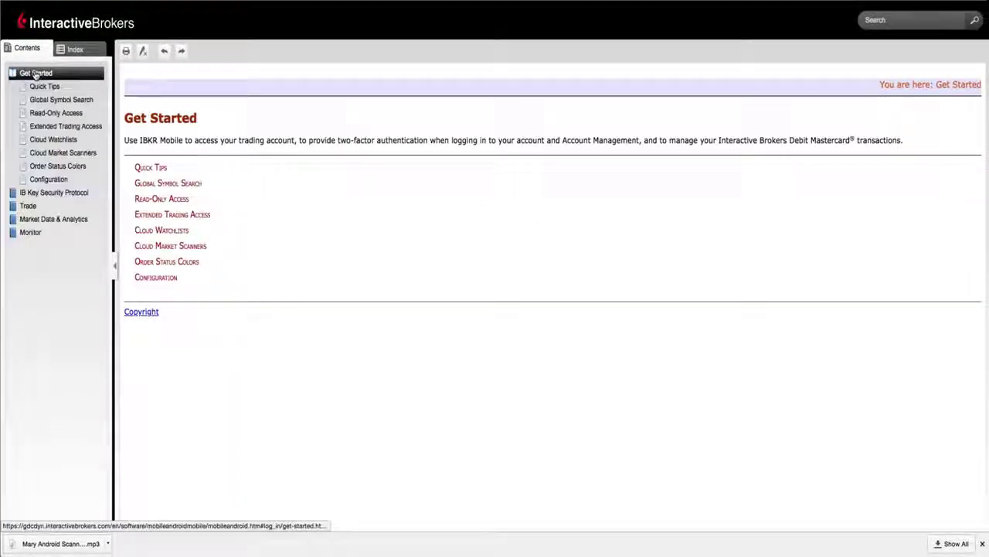
pyautogui.click(47, 179)
pyautogui.scroll(-3, 740, 300)
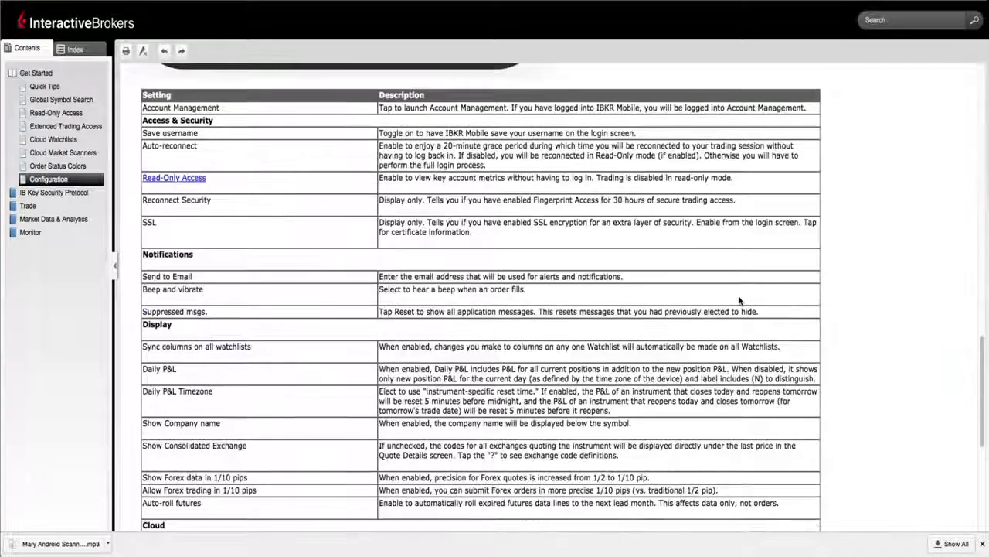
pyautogui.scroll(-4, 740, 300)
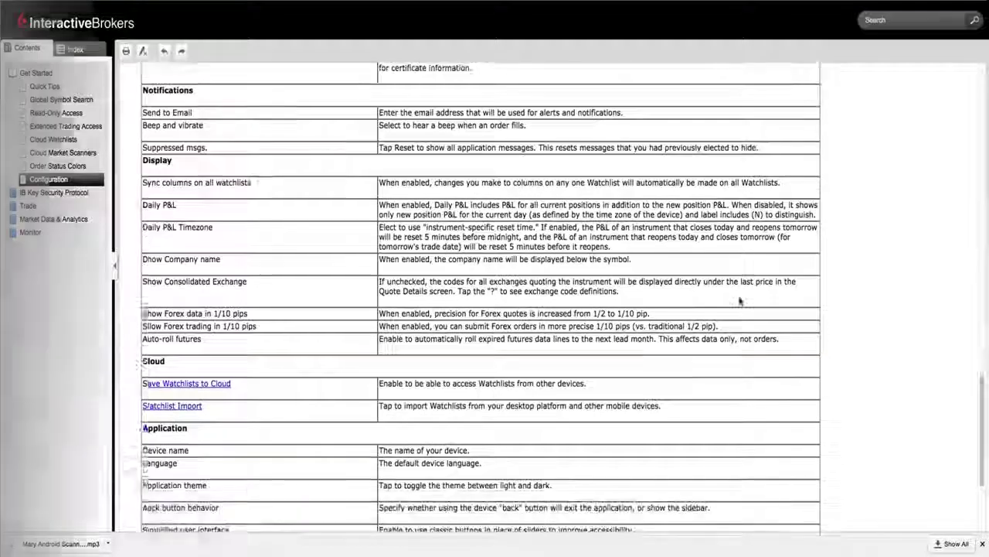